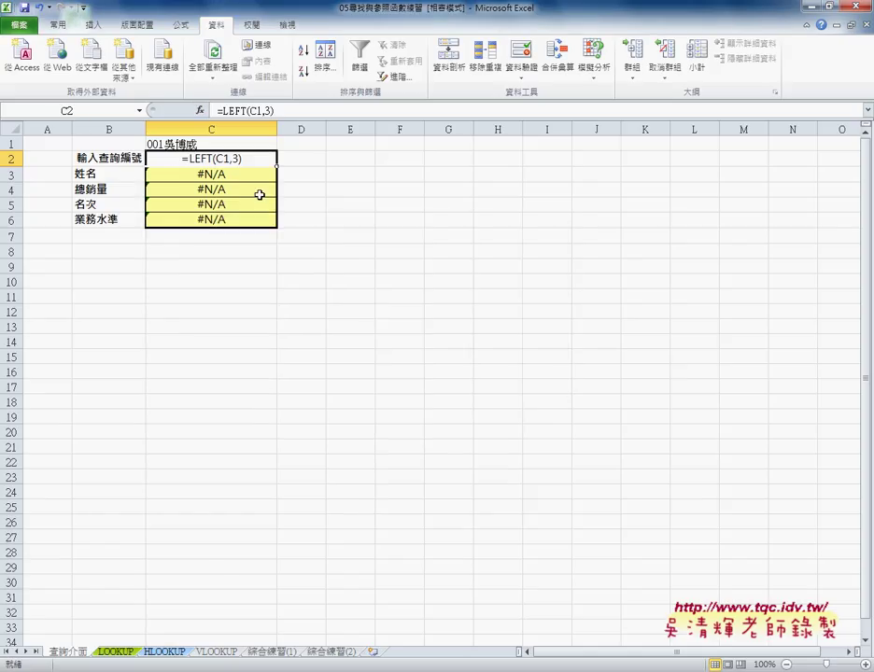
- Review the C2 and C3 formulas and check employee code 001 on the LOOKUP data sheet
left_click(242, 177)
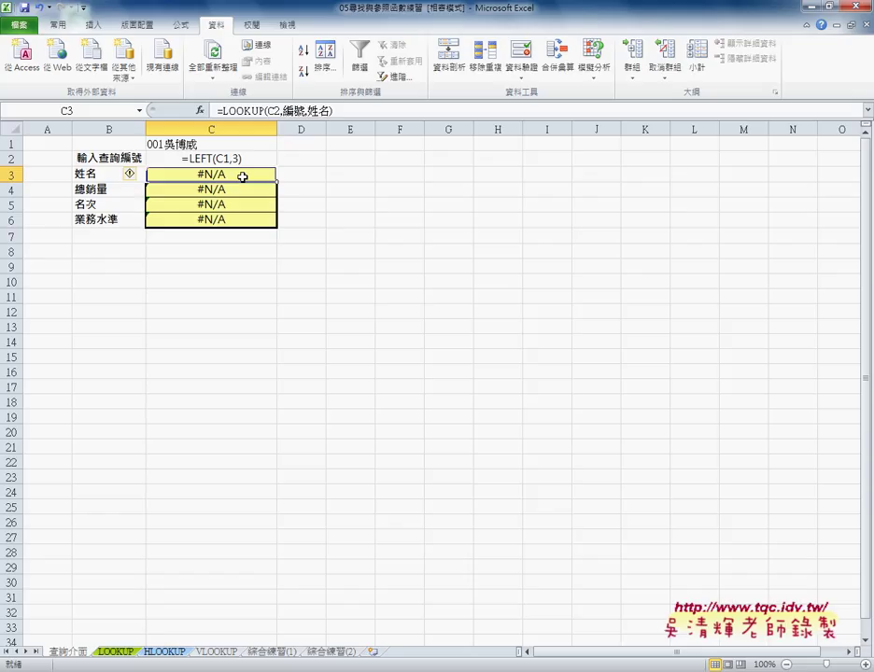
left_click(235, 160)
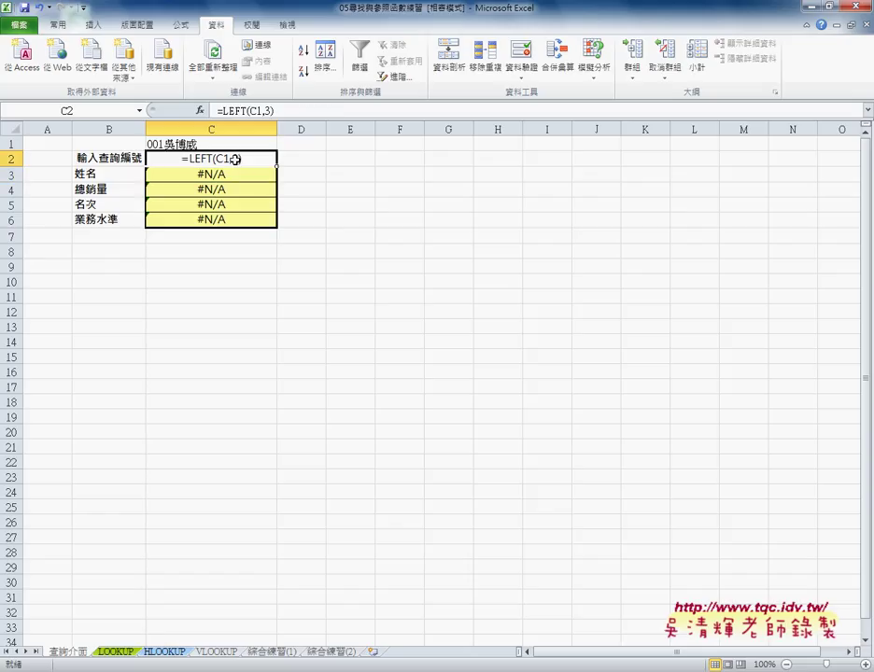
left_click(266, 173)
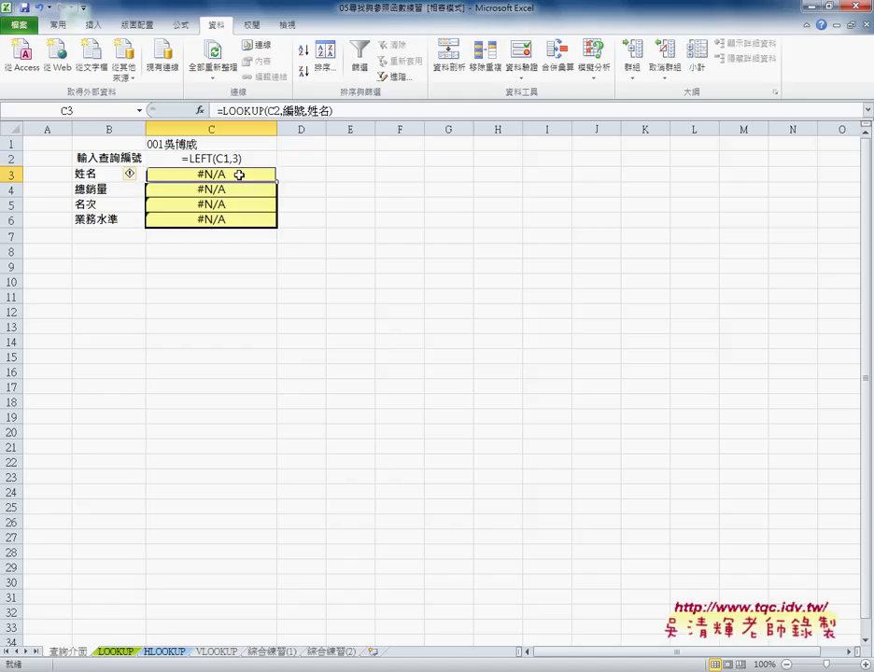
left_click(120, 652)
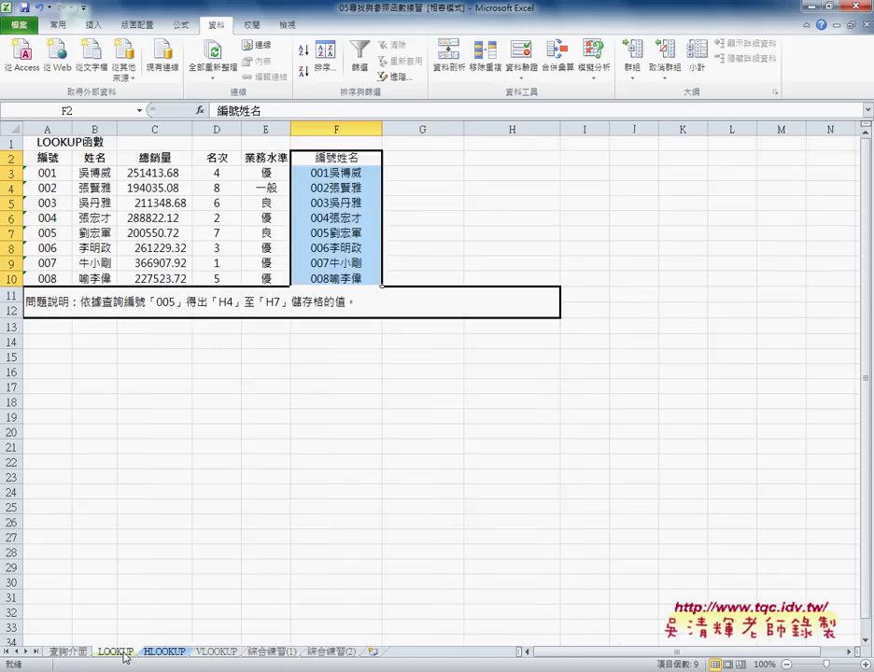
left_click(47, 173)
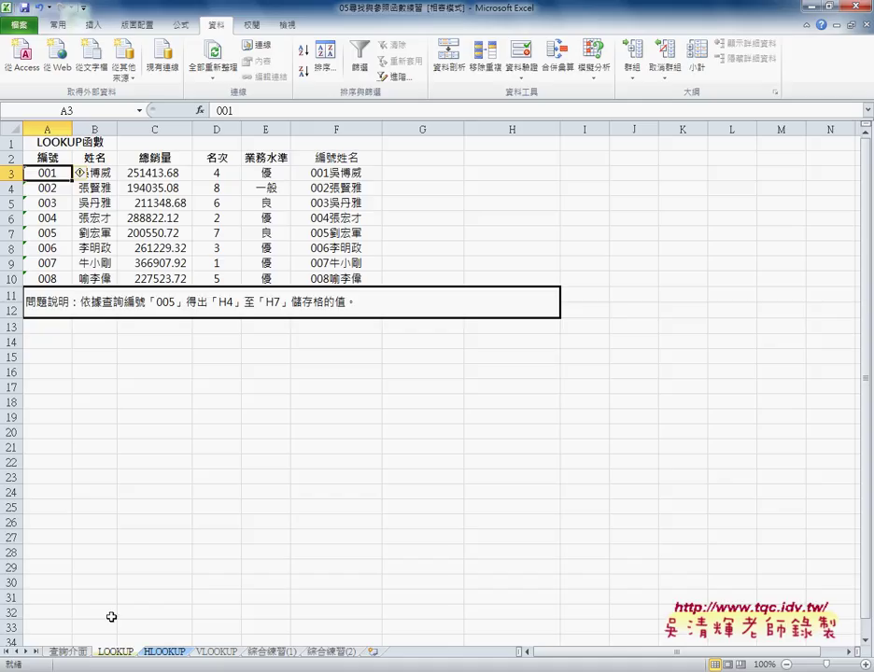
left_click(75, 653)
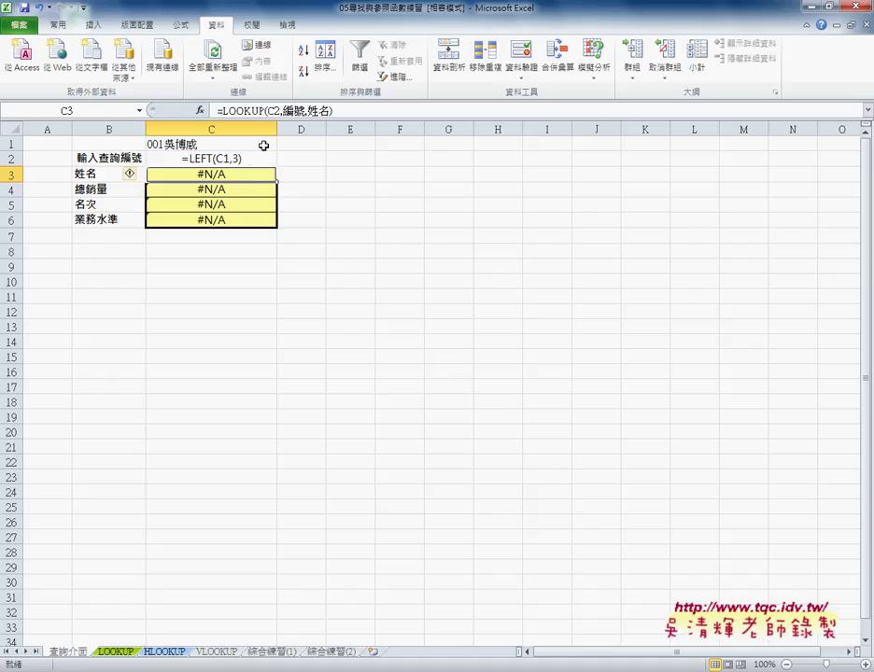
- Change C2 from text to General format and re-commit its LEFT formula so it shows 001
left_click(242, 158)
left_click(234, 110)
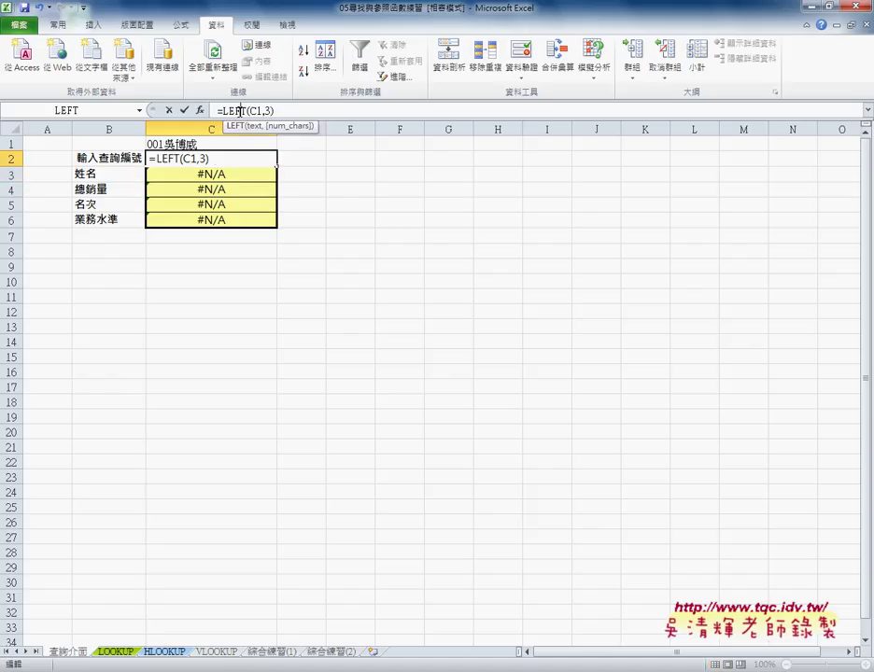
left_click(182, 113)
right_click(232, 159)
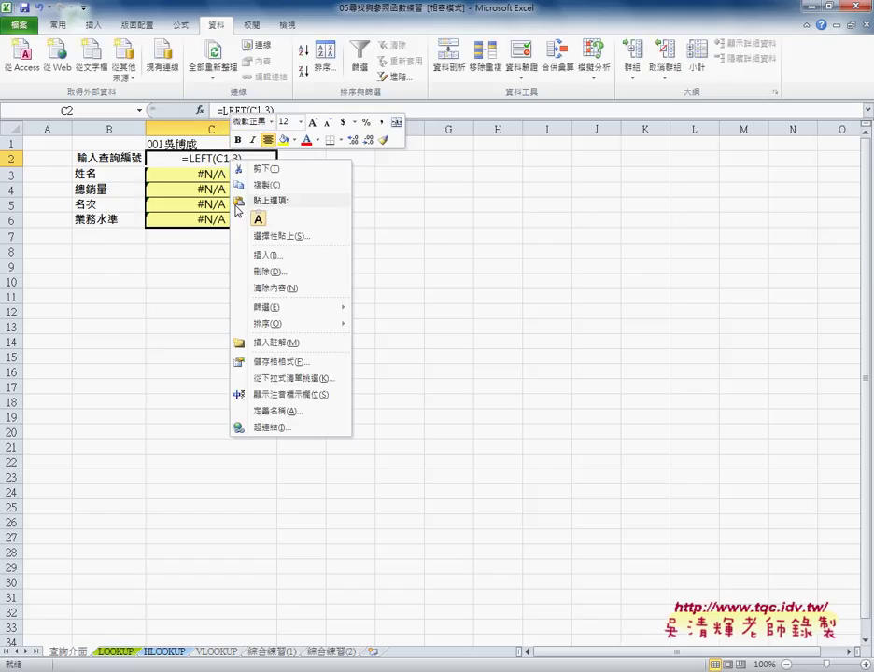
left_click(277, 364)
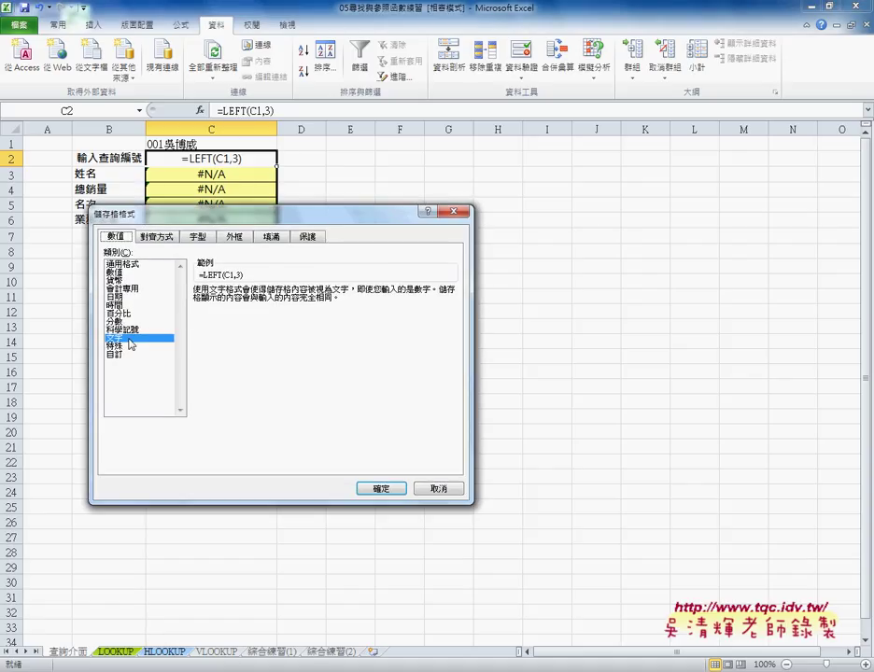
left_click(135, 265)
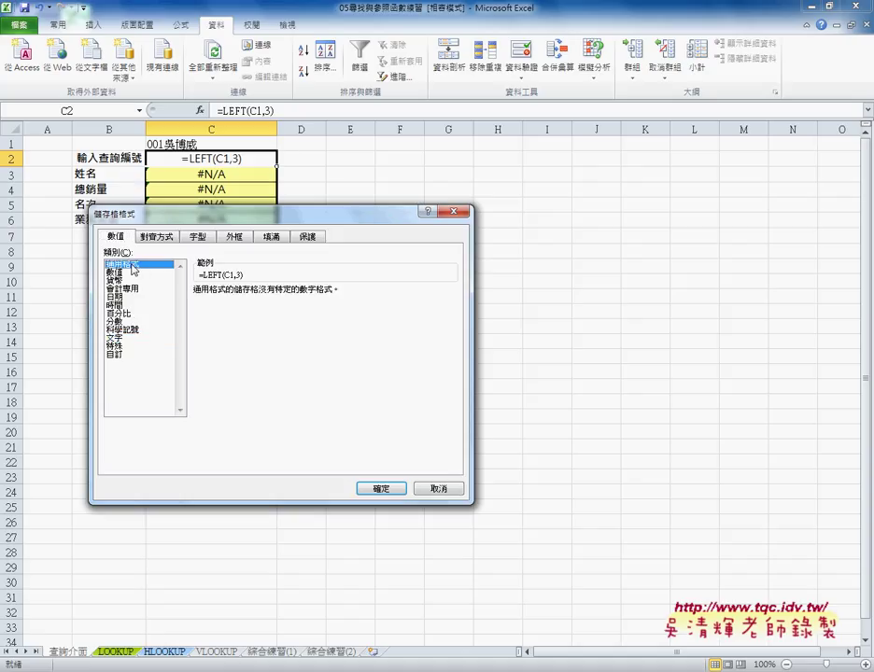
left_click(391, 488)
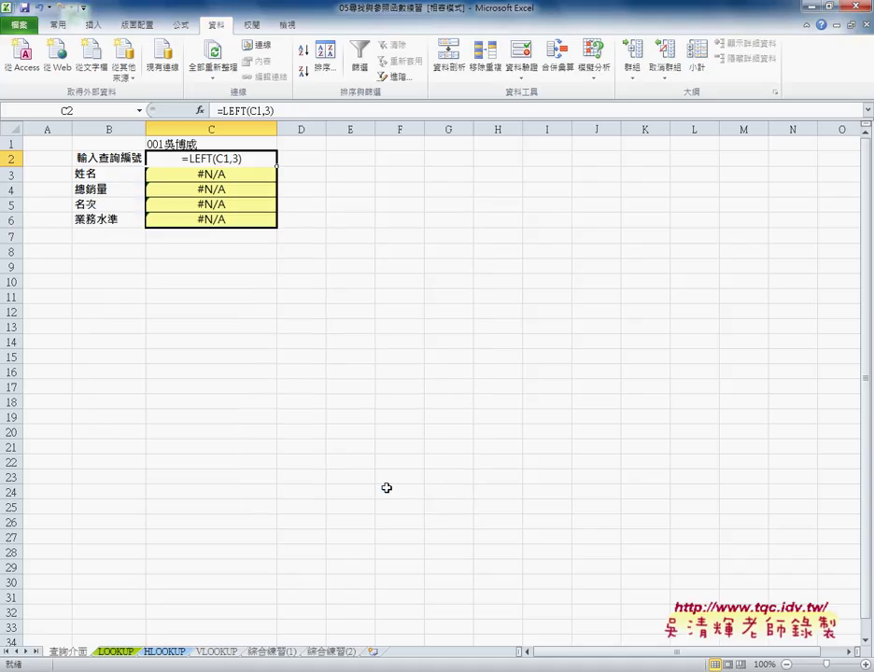
left_click(231, 110)
left_click(185, 111)
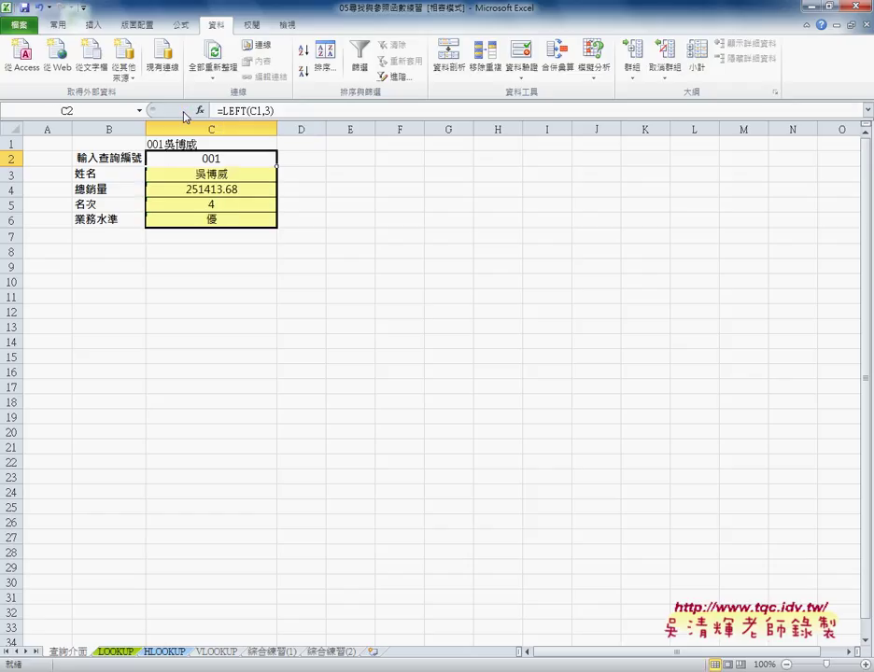
- Pick 005, then 003, from C1's dropdown so the lookups show 211348.68, rank 6 and 良
left_click(329, 171)
left_click(251, 164)
left_click(227, 143)
left_click(281, 145)
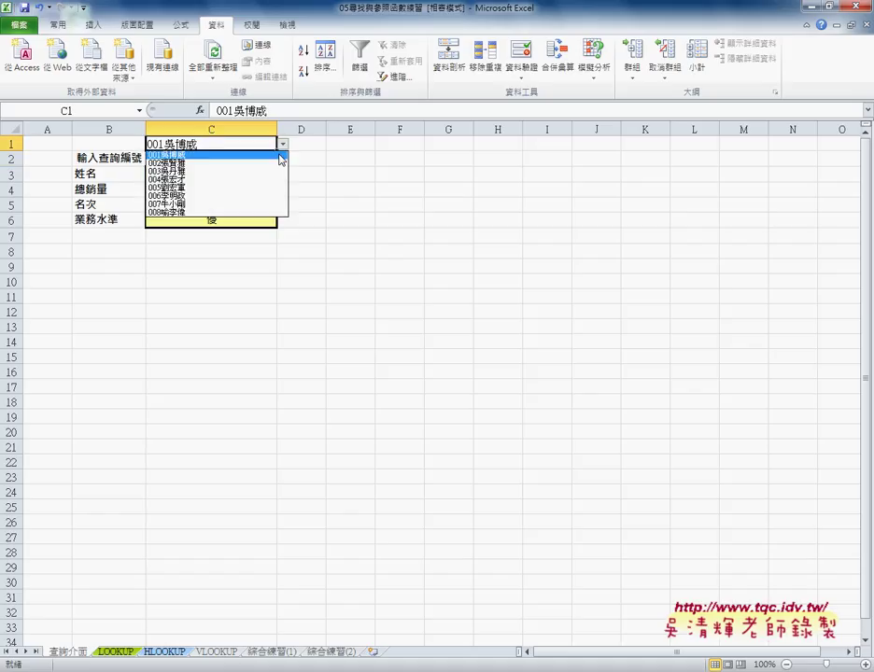
left_click(274, 188)
left_click(274, 189)
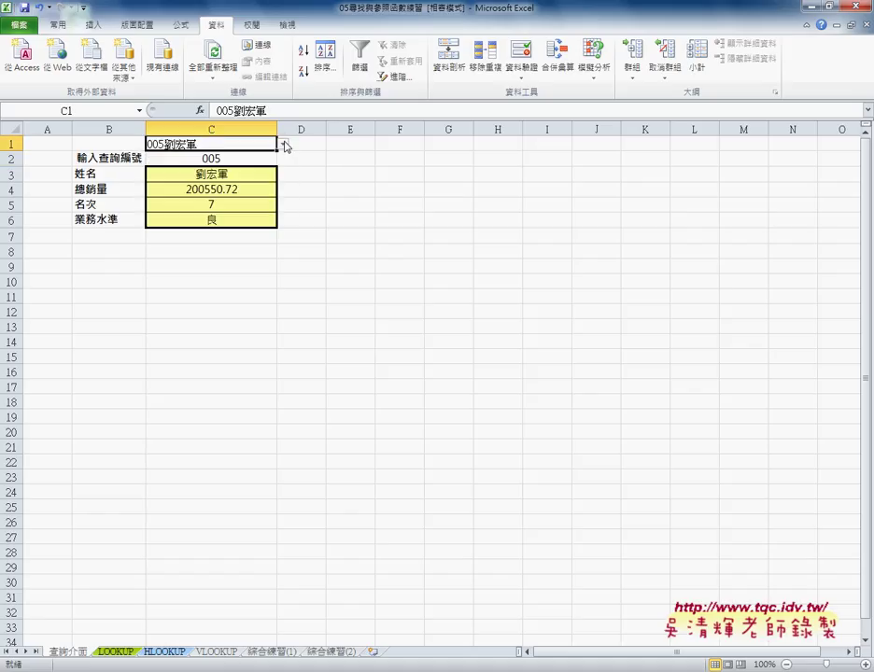
left_click(282, 145)
left_click(276, 172)
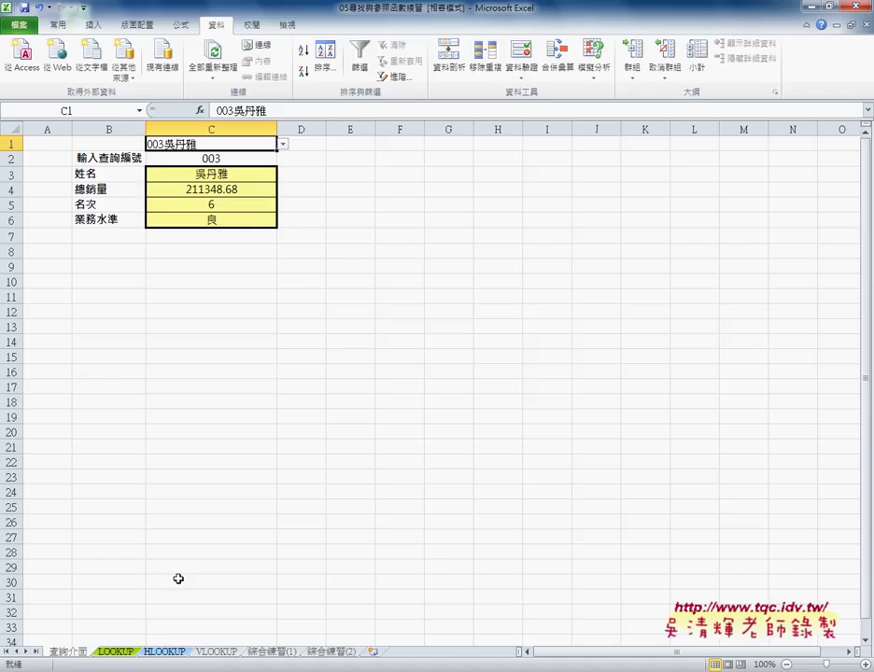
- Inspect the code-and-name joining formulas in F2:F10 of the LOOKUP data sheet
left_click(116, 652)
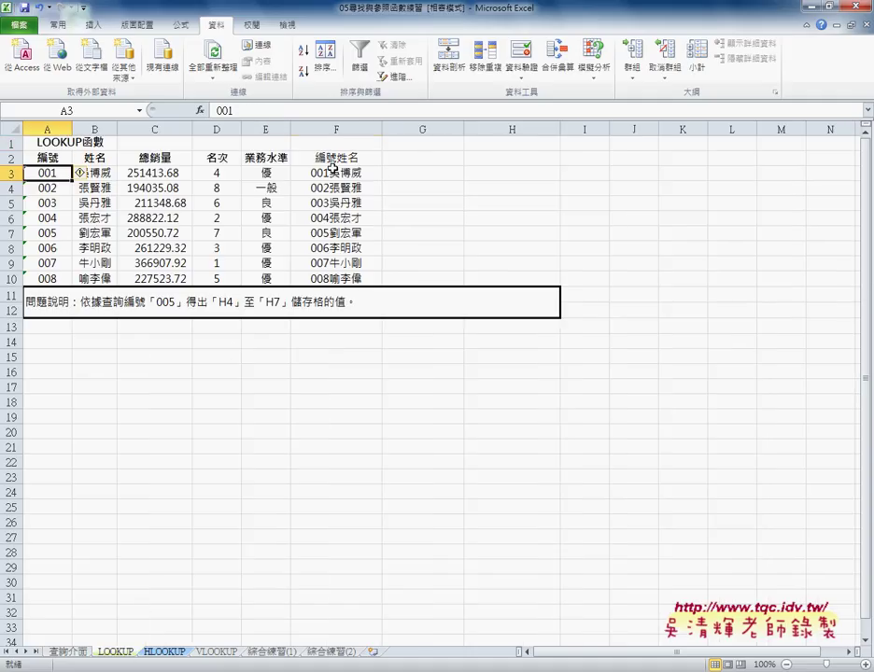
left_click_drag(336, 158, 336, 278)
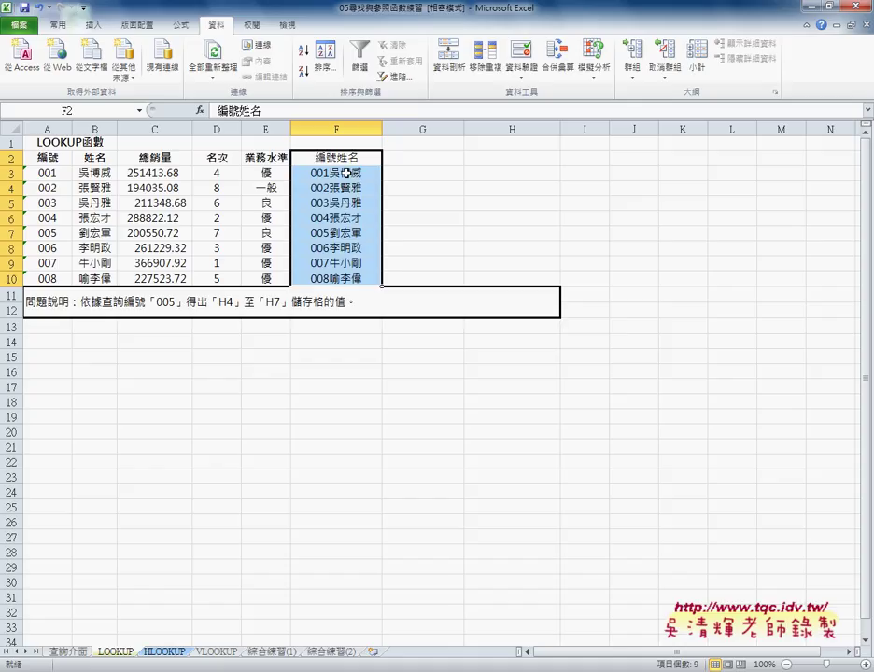
left_click(346, 173)
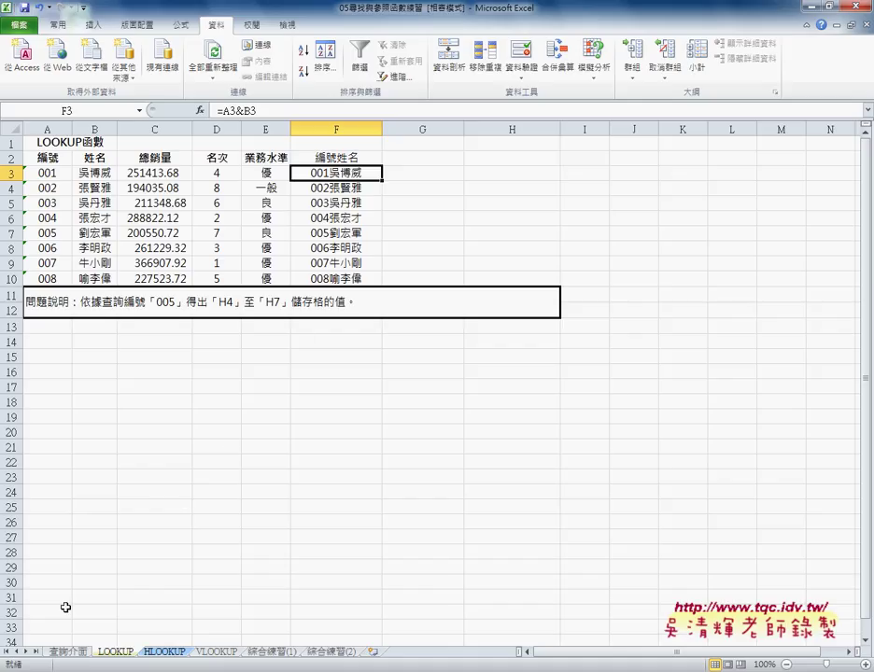
left_click(69, 650)
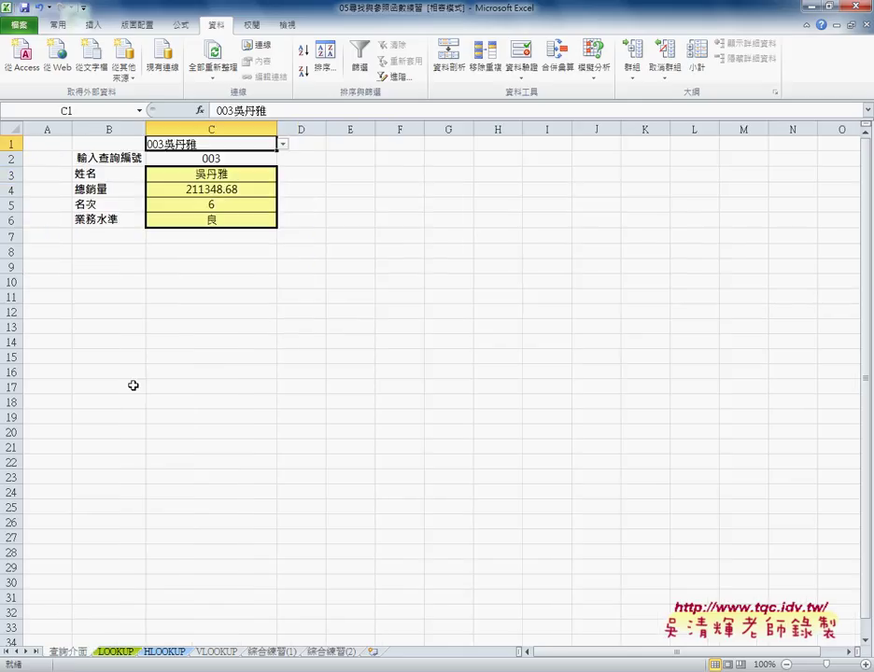
- Review C1's code-name list and the LEFT and LOOKUP formulas in C2 and C3, then show the VLOOKUP sheet
left_click(283, 146)
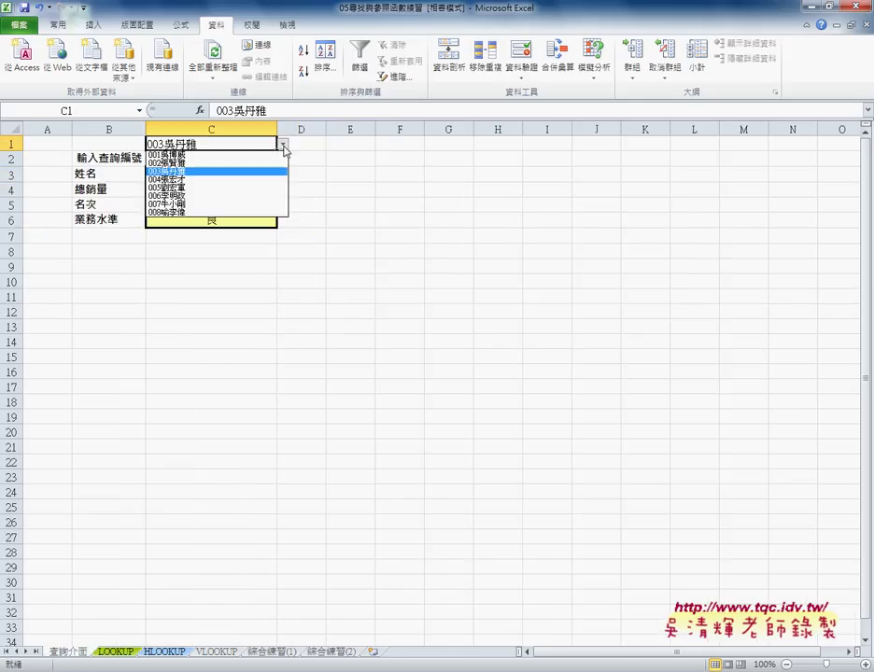
left_click(284, 148)
left_click(238, 160)
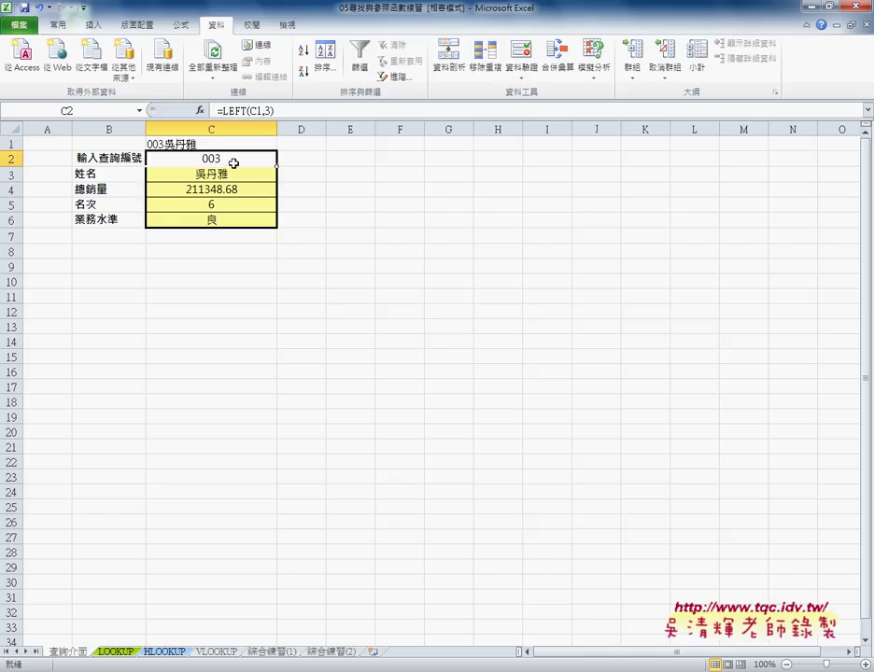
left_click(12, 159)
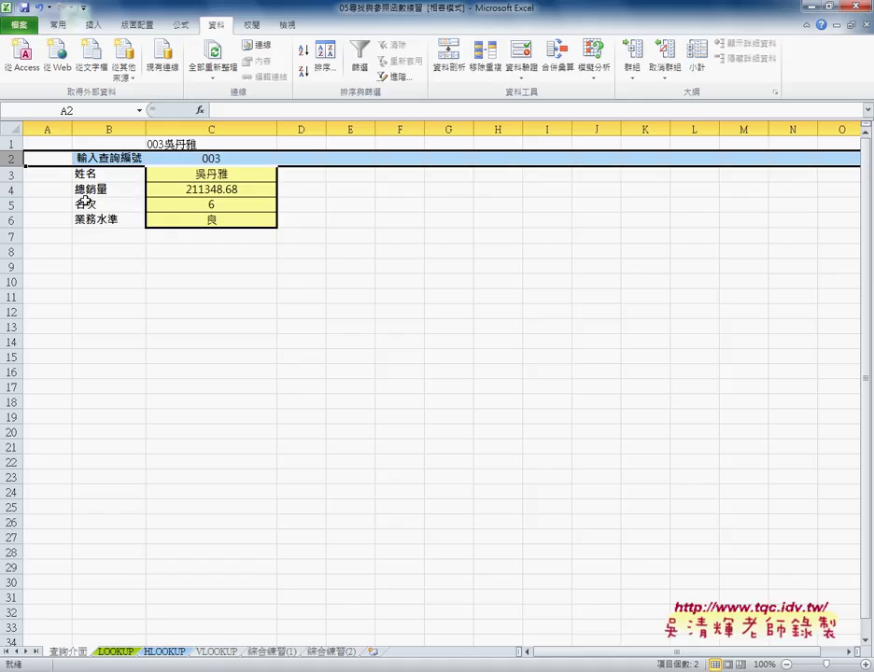
left_click(220, 164)
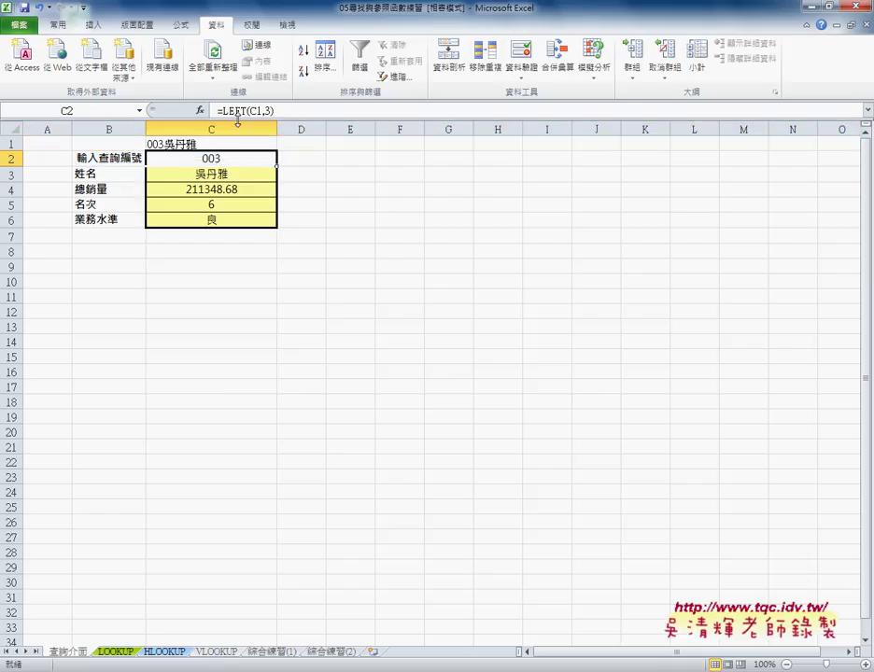
left_click(220, 174)
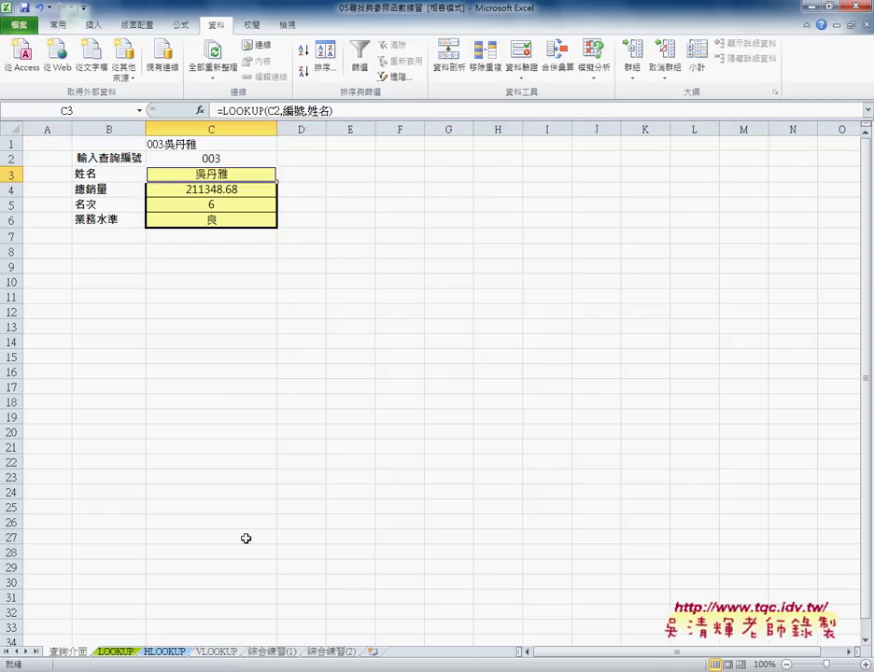
left_click(217, 651)
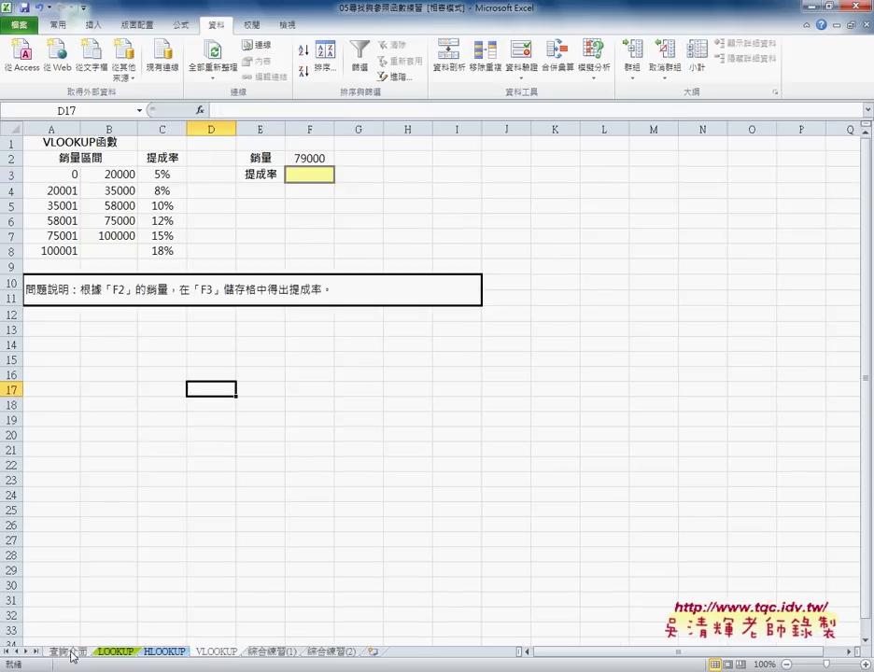
- On the LOOKUP sheet, select the A2:F10 employee table, annotate its columns with the pen, then clear the ink
left_click(113, 652)
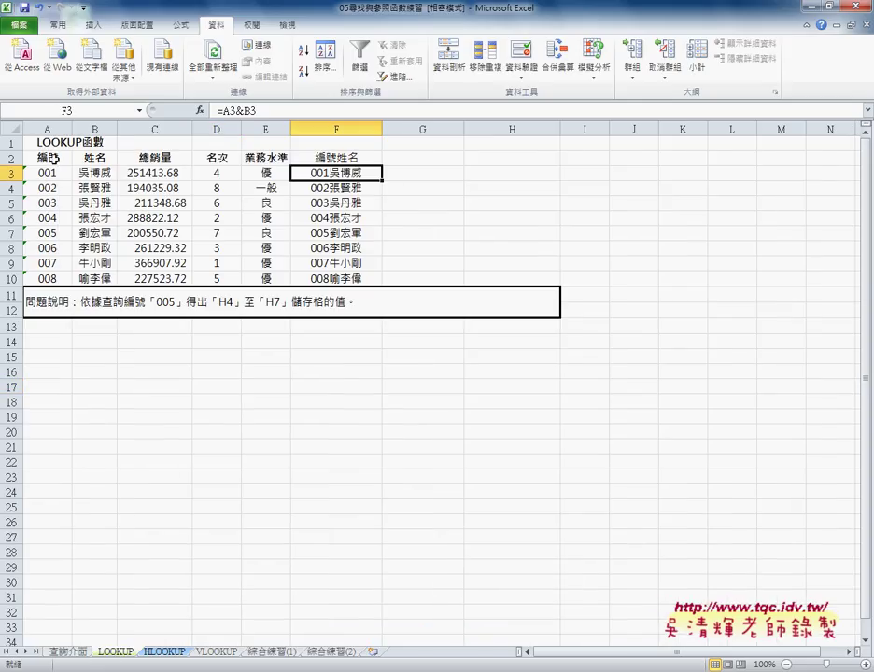
left_click_drag(51, 158, 365, 279)
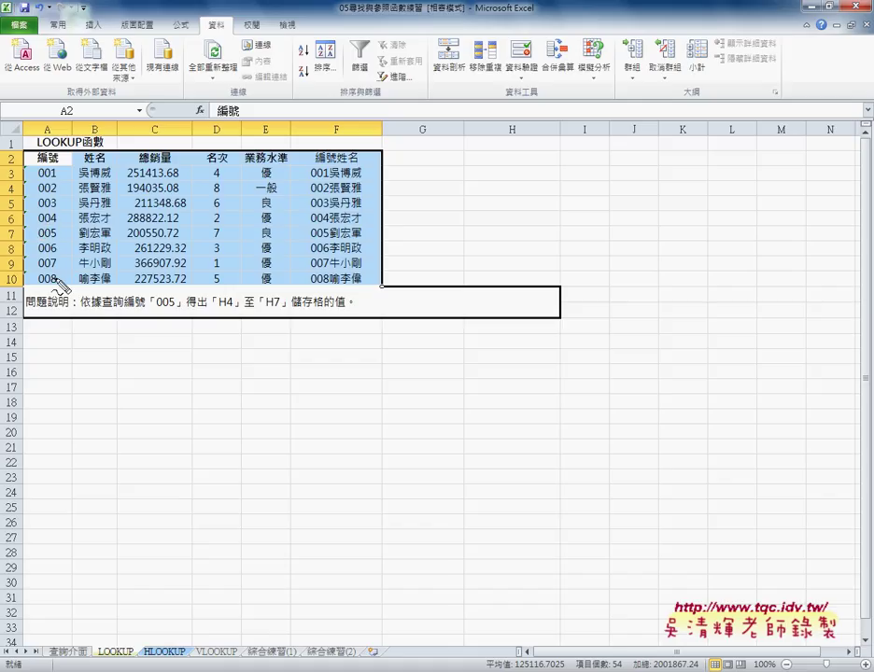
left_click_drag(41, 290, 58, 102)
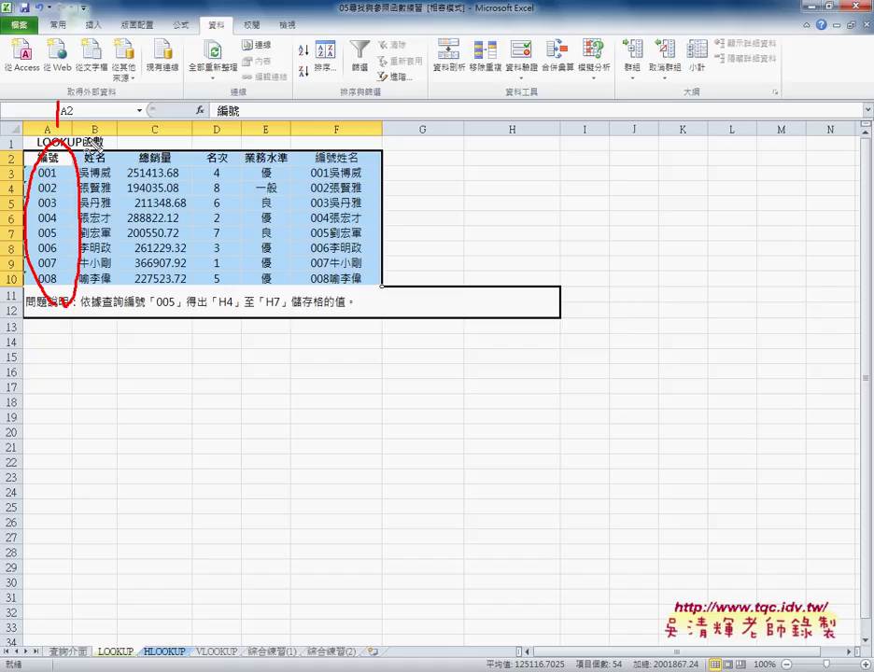
mouse_move(96, 105)
left_mouse_down()
mouse_move(113, 122)
mouse_move(164, 137)
left_mouse_up()
mouse_move(211, 105)
left_mouse_down()
mouse_move(234, 124)
mouse_move(219, 140)
left_mouse_up()
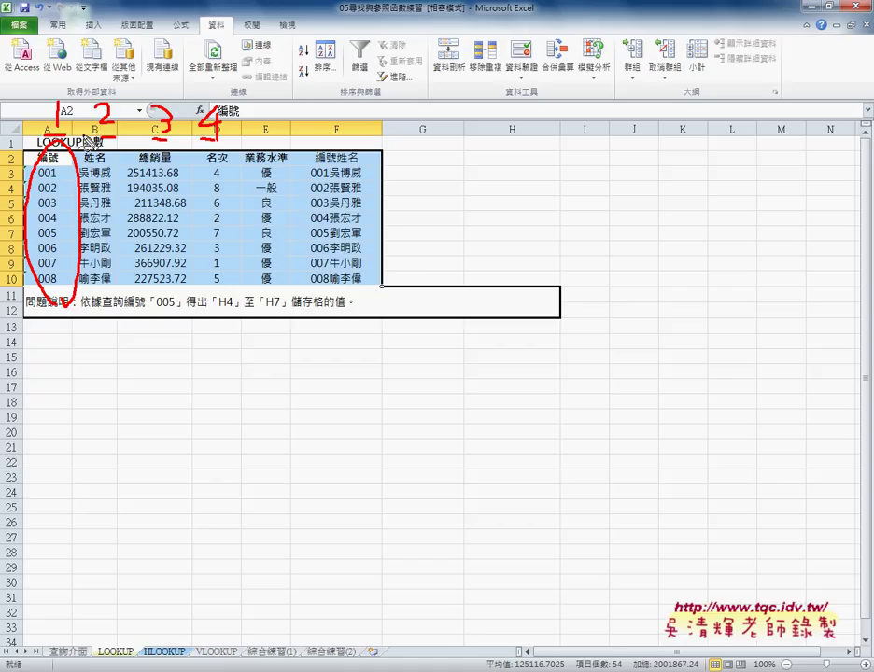
left_click_drag(76, 140, 76, 318)
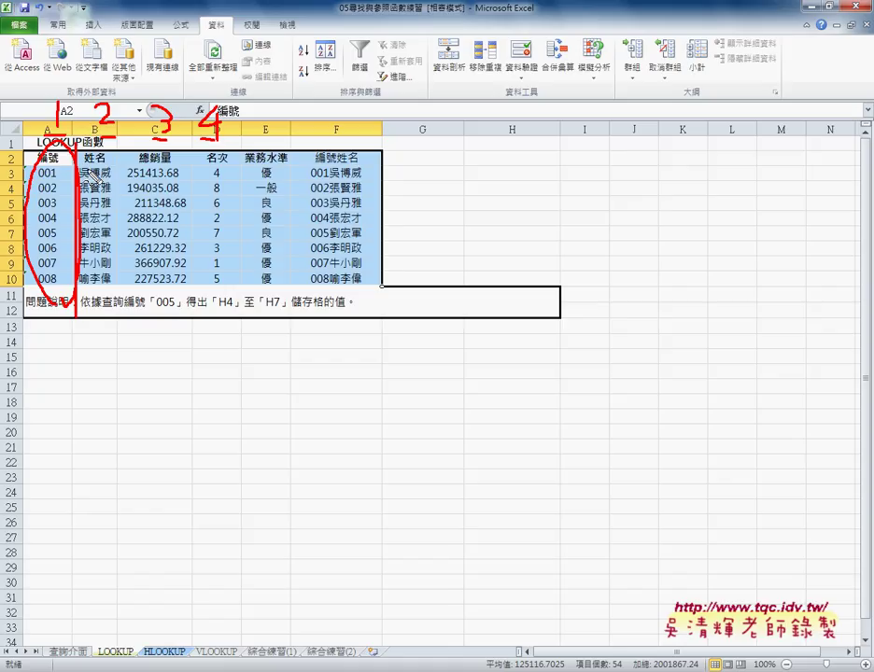
key("Escape")
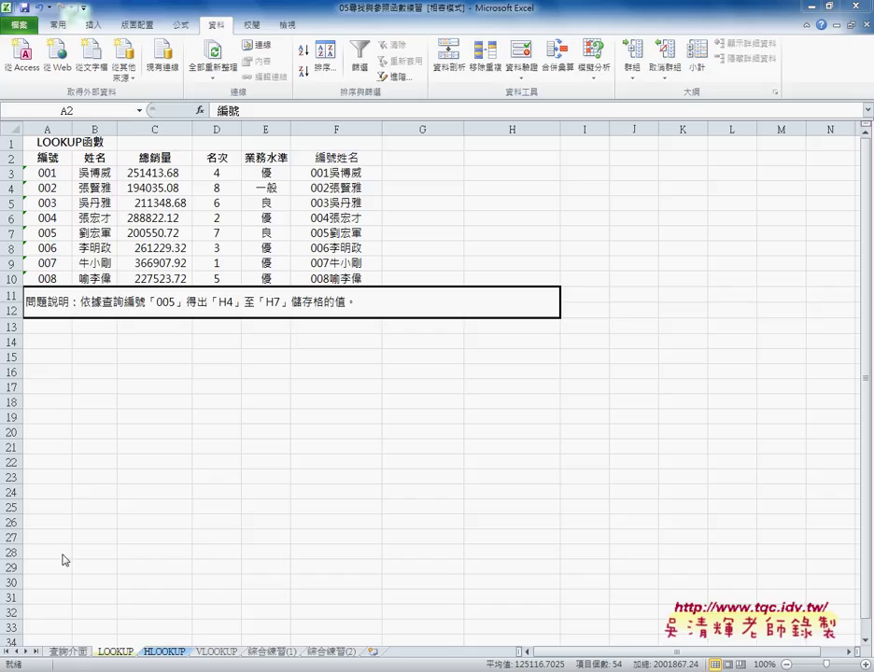
- Duplicate the 查詢介面 sheet and rename the copy from 查詢介面 (2) to 查詢介面 (VLOOKUP)
left_click(61, 653)
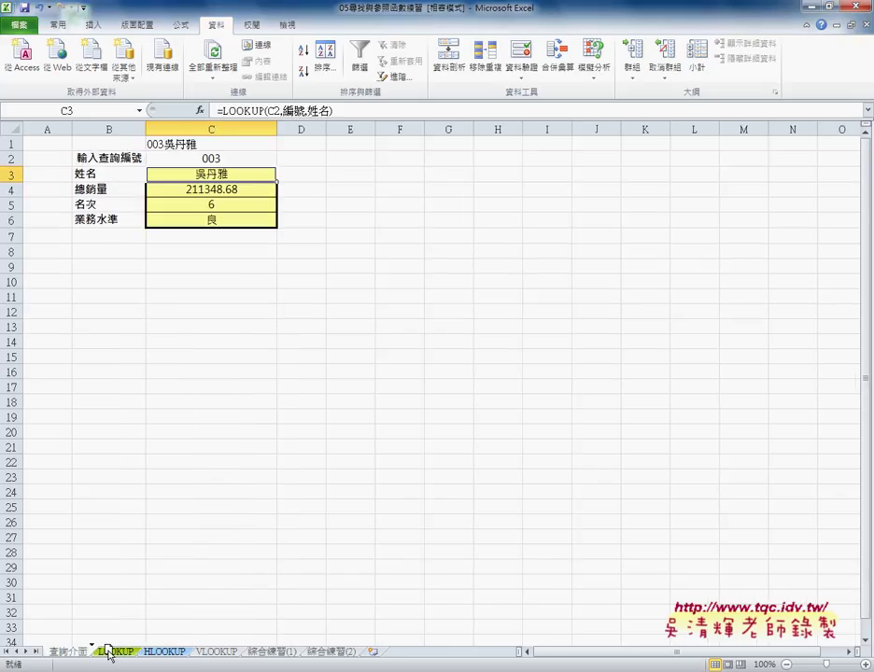
left_click_drag(107, 651, 109, 656)
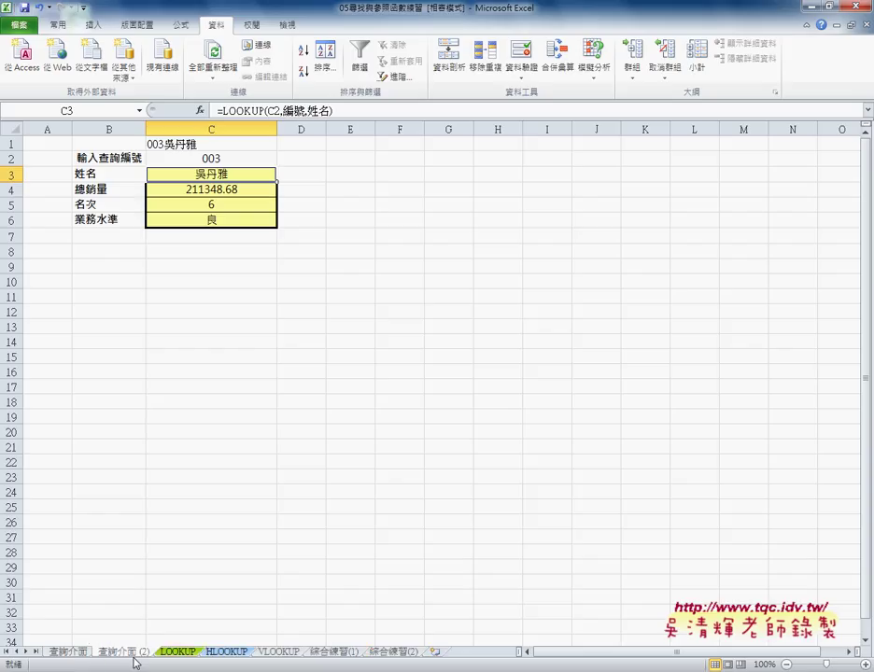
double_click(140, 652)
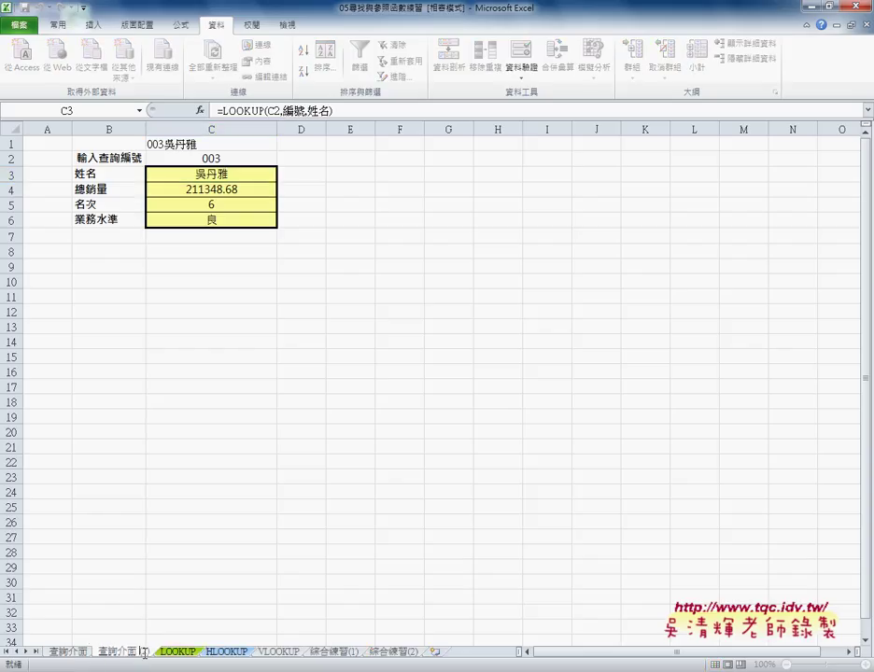
key("BackSpace")
key("BackSpace")
key("BackSpace")
type("(V1)")
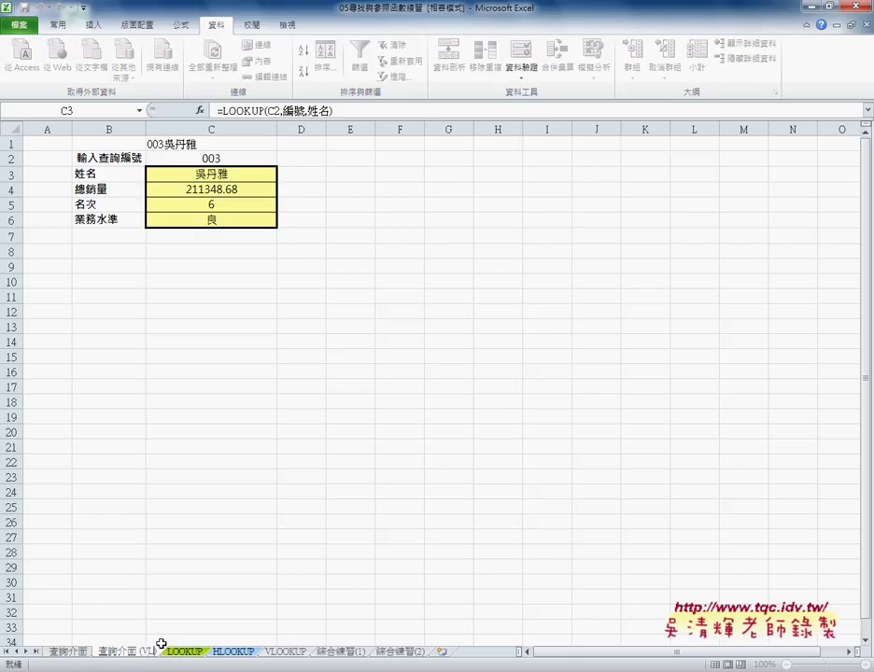
type("O")
key("BackSpace")
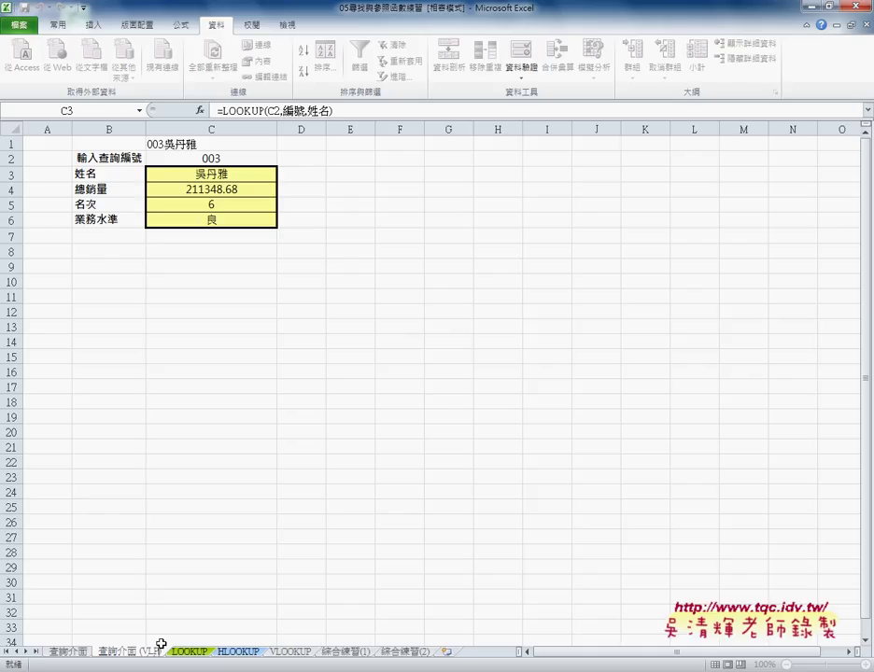
key("BackSpace")
type("OOKU")
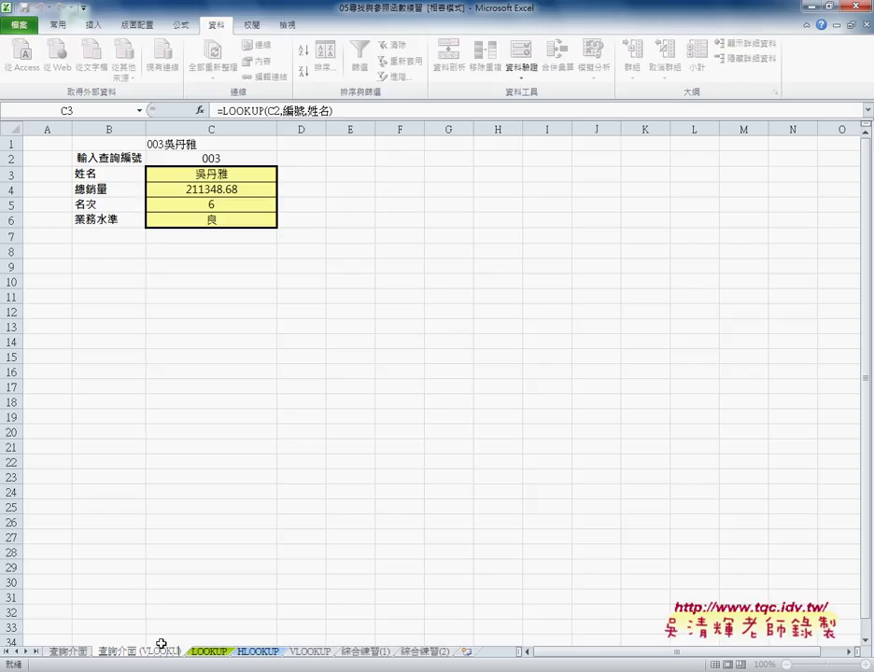
type("P")
key("Return")
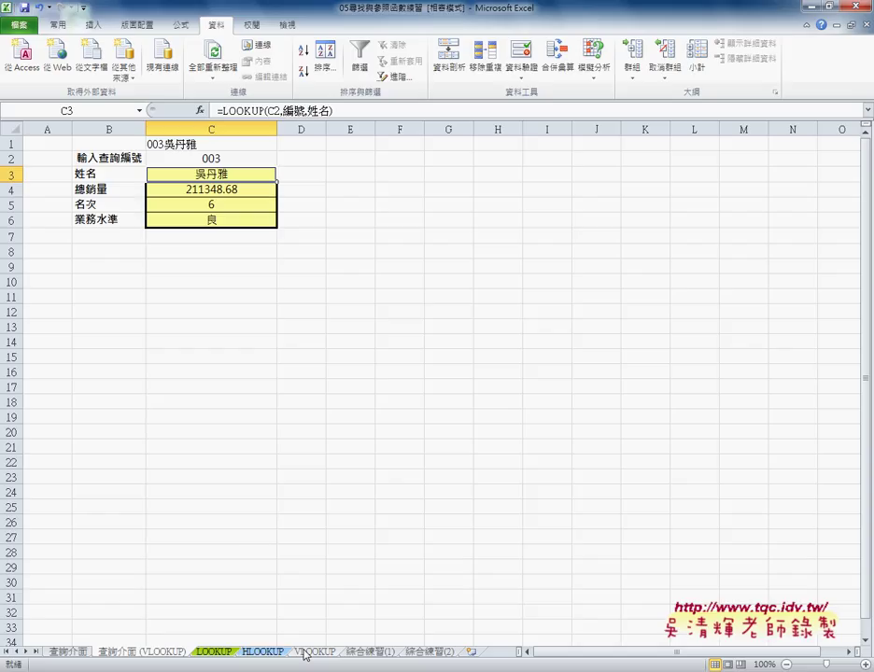
left_click(267, 146)
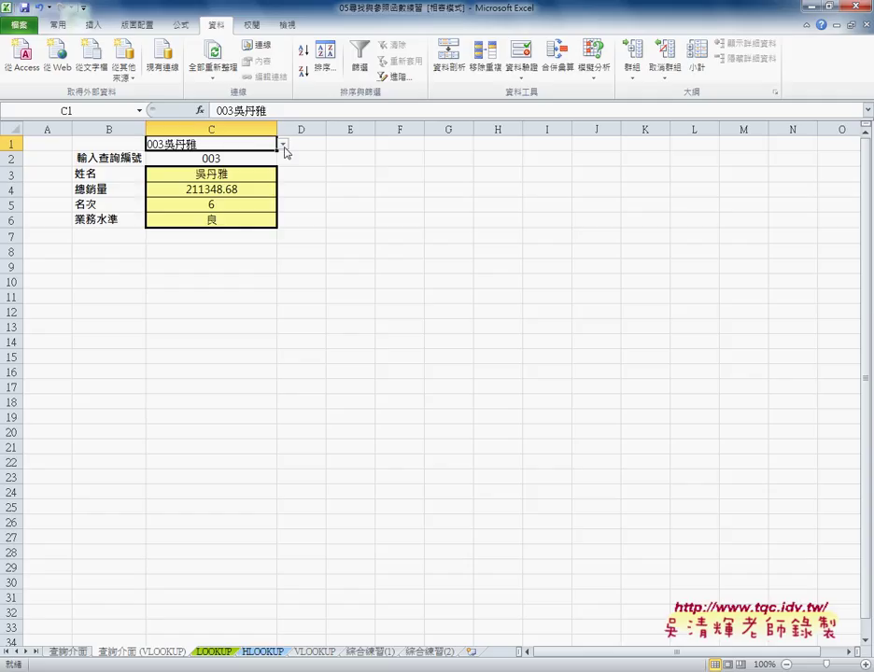
left_click(283, 144)
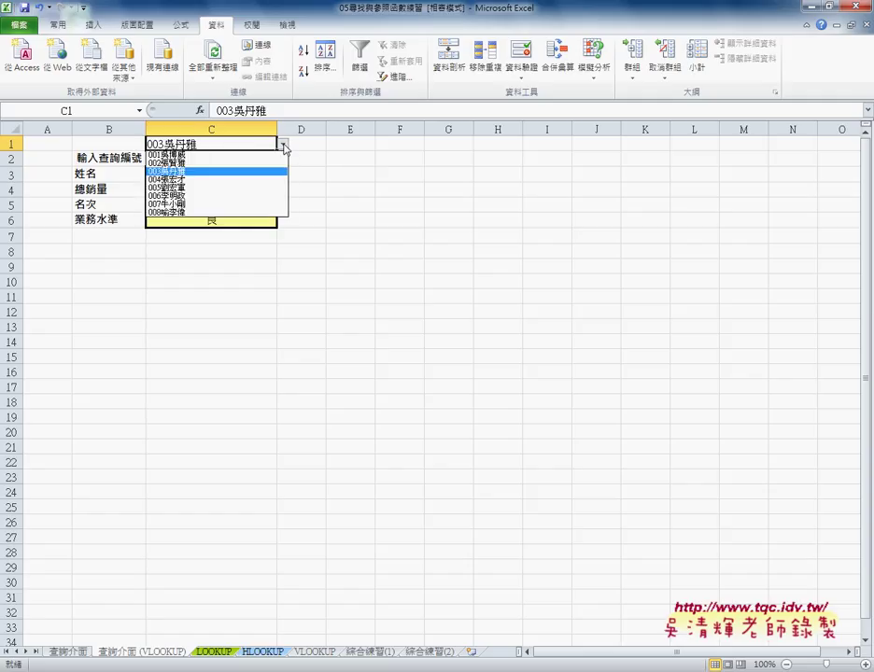
left_click(282, 144)
left_click(250, 157)
left_click(250, 146)
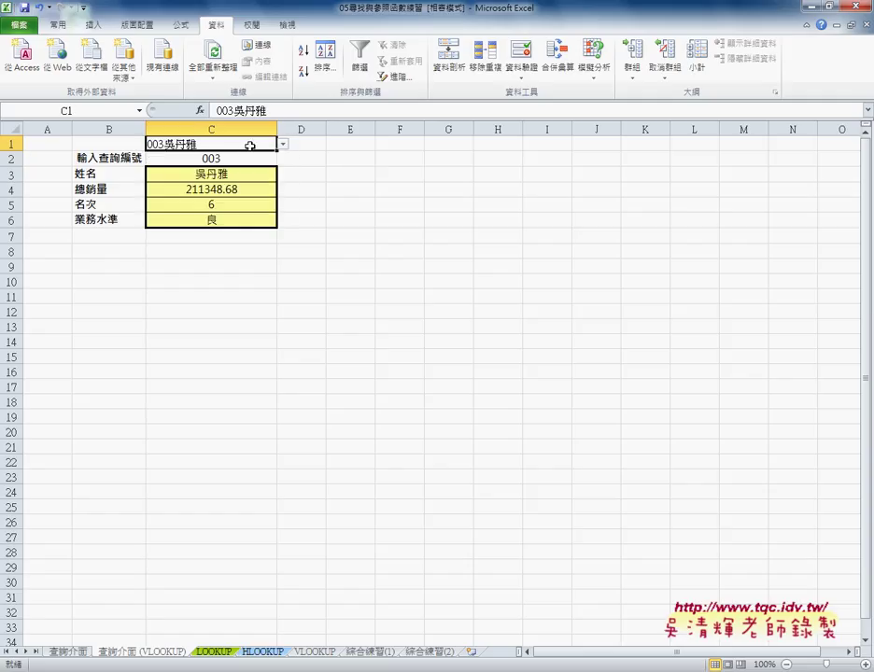
left_click(245, 159)
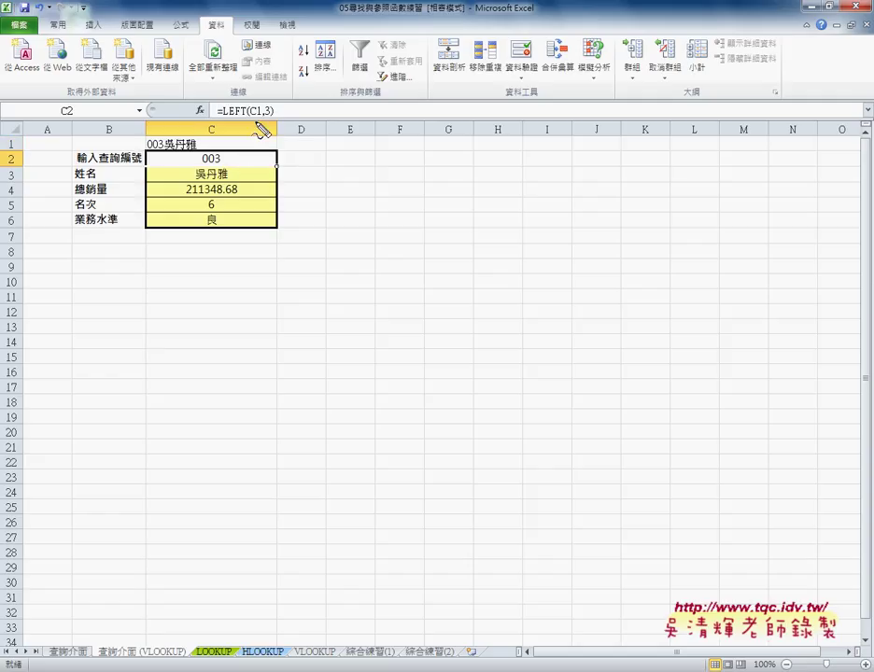
left_click_drag(283, 102, 263, 147)
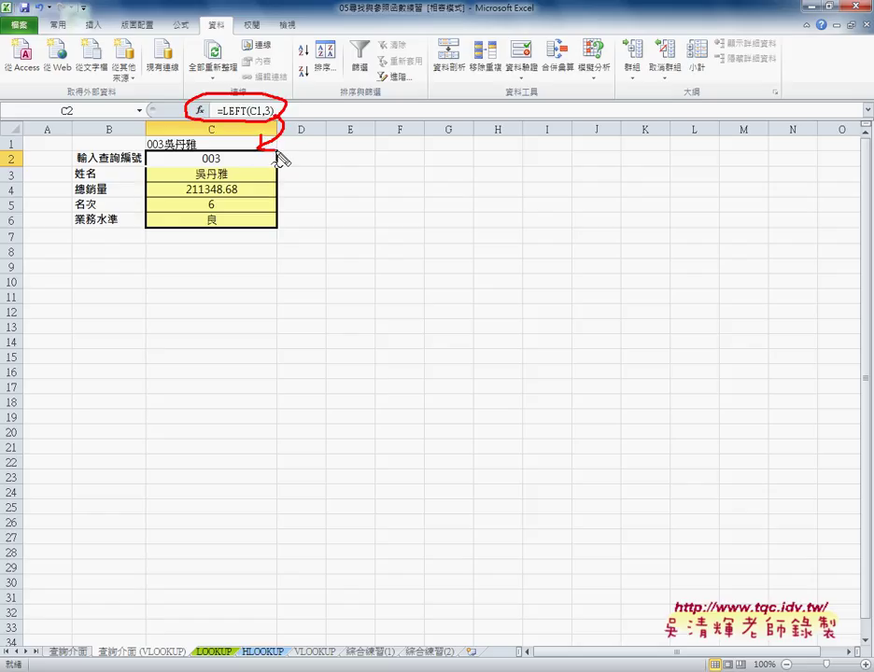